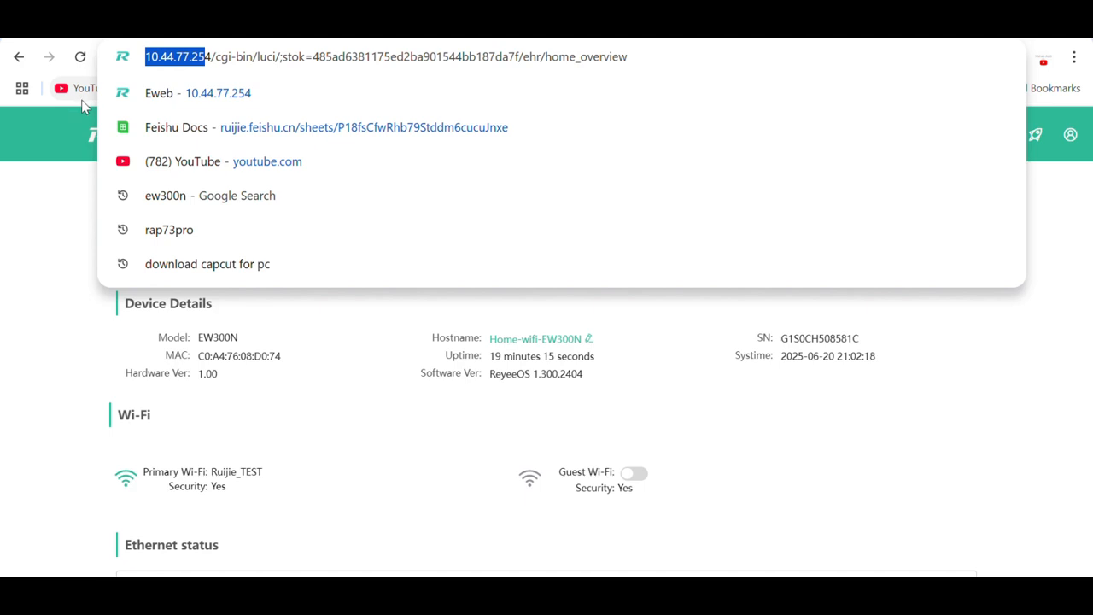
{"action": "key", "text": "Escape"}
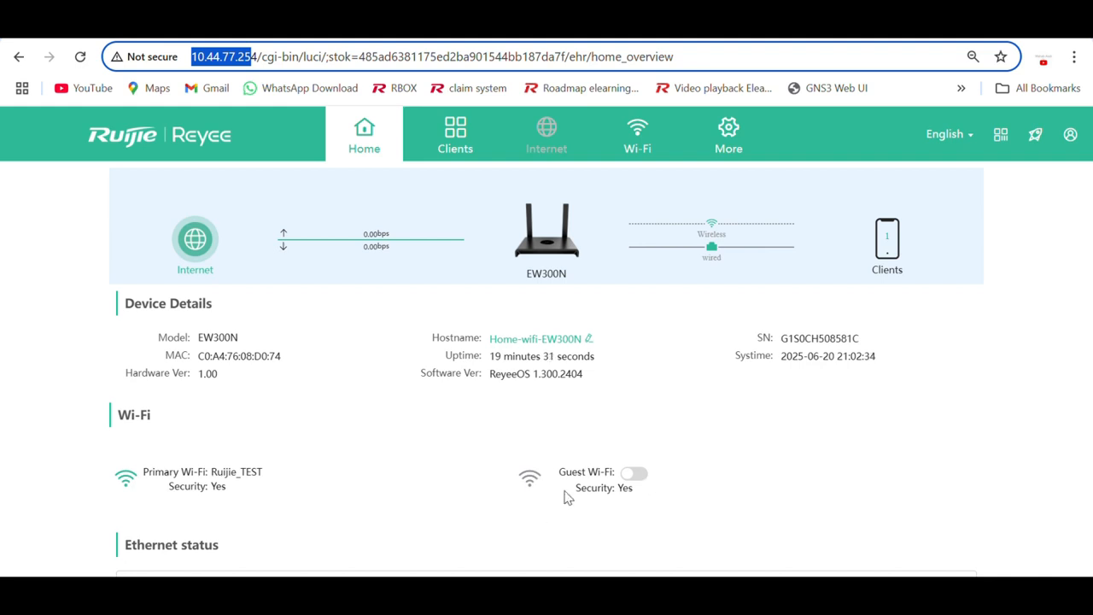
{"action": "scroll", "coordinate": [431, 476], "scroll_direction": "down", "scroll_amount": 2}
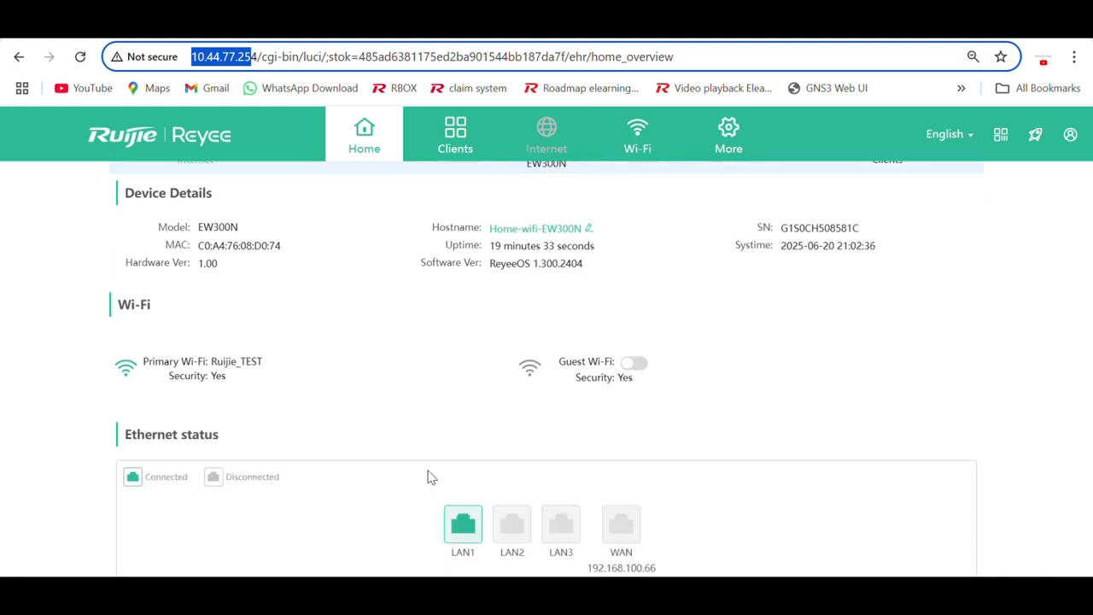
{"action": "mouse_move", "coordinate": [573, 546]}
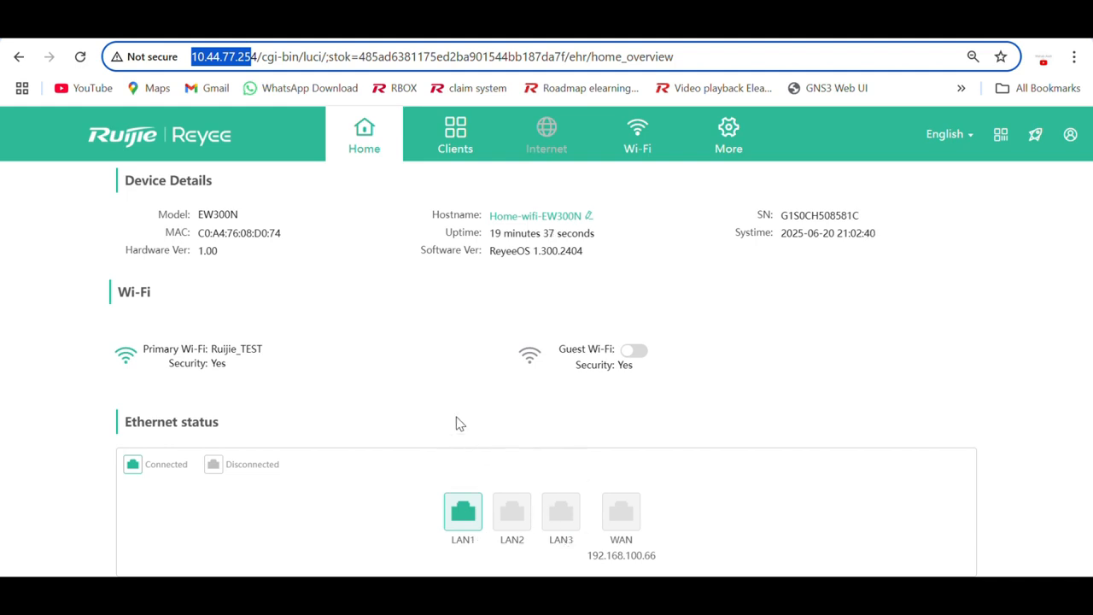
{"action": "scroll", "coordinate": [456, 421], "scroll_direction": "up", "scroll_amount": 2}
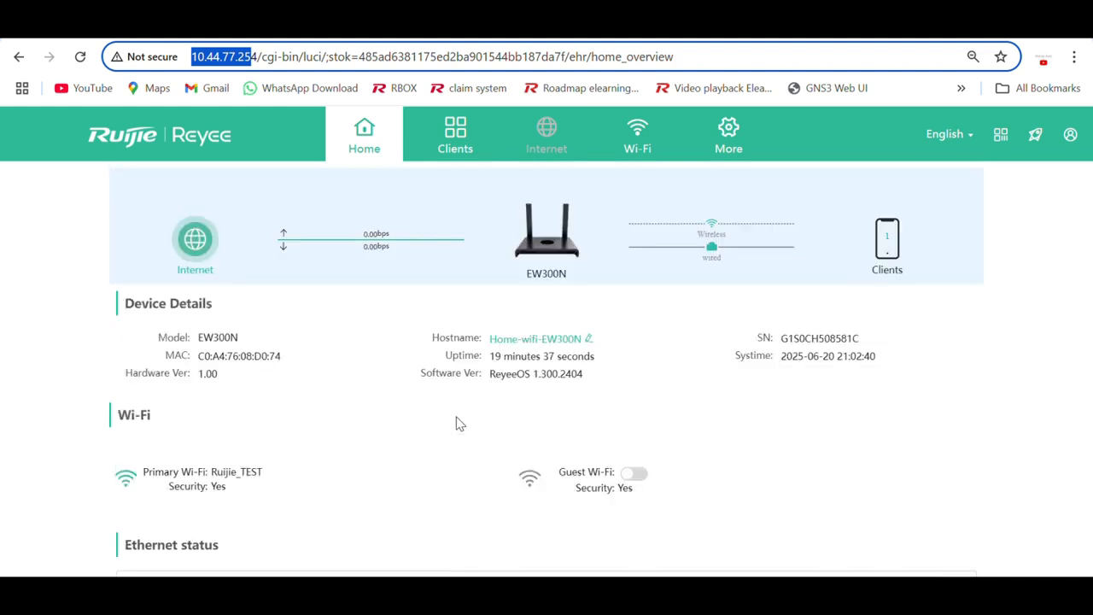
Go to More and open the Wi-Fi Blocklist/Allowlist page.
{"action": "left_click", "coordinate": [731, 149]}
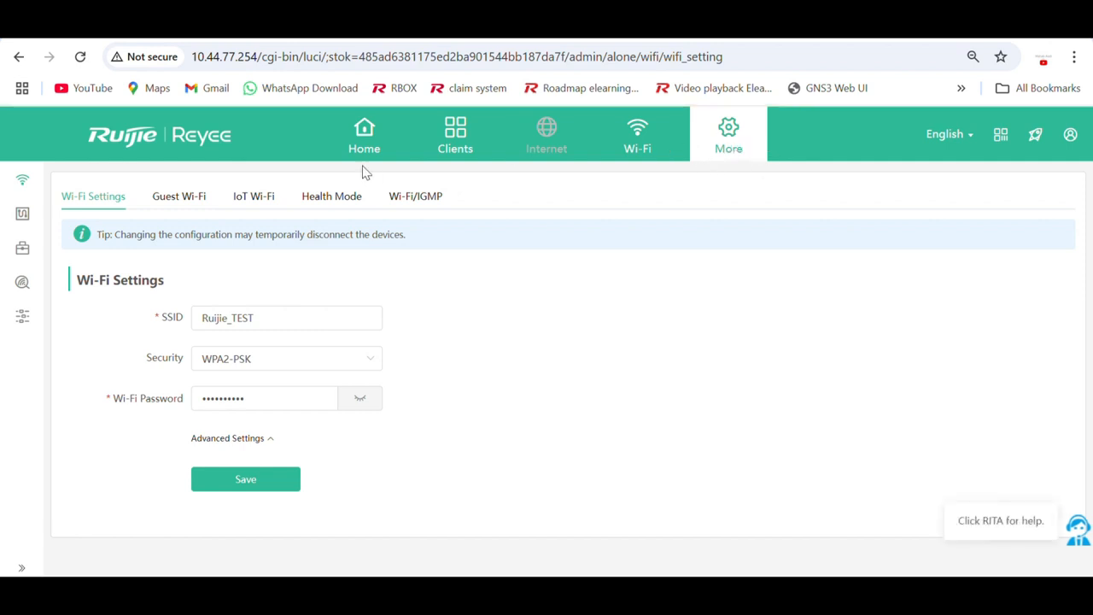
{"action": "mouse_move", "coordinate": [22, 181]}
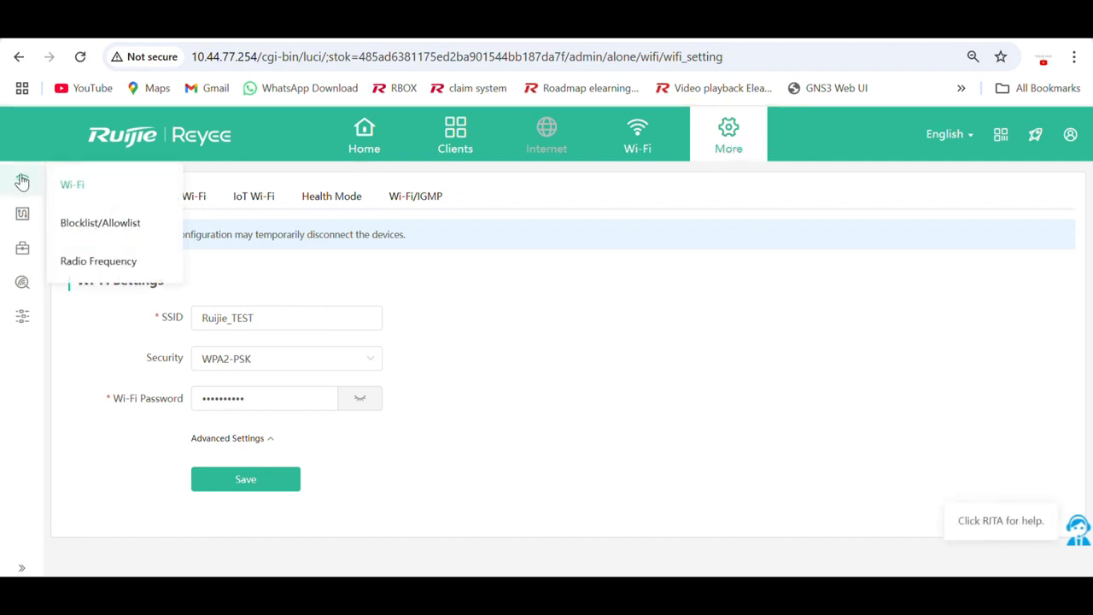
{"action": "left_click", "coordinate": [108, 233]}
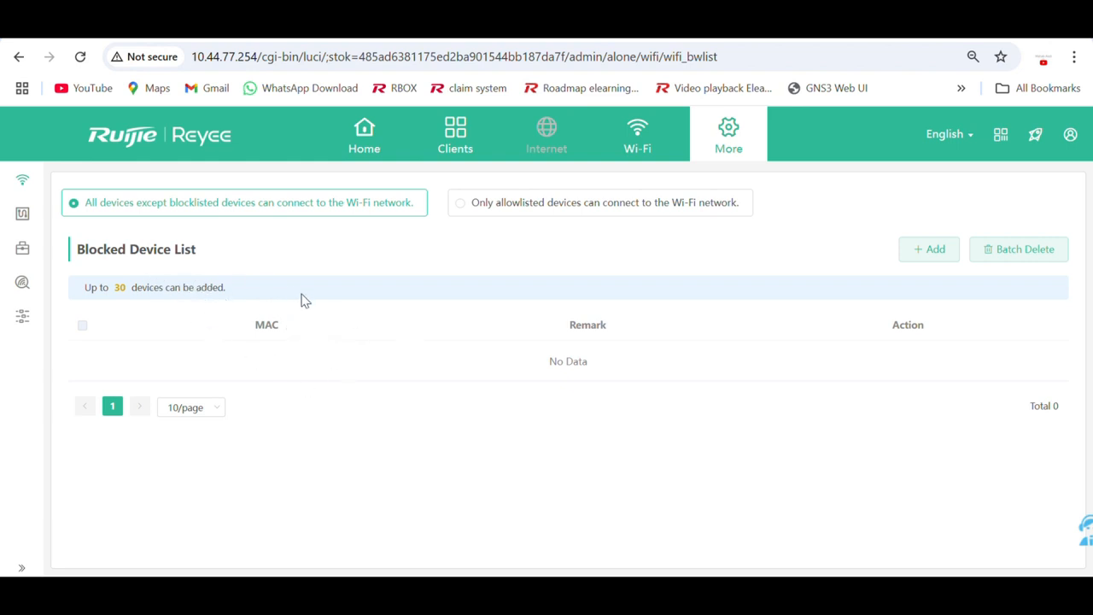
{"action": "left_click", "coordinate": [477, 209]}
{"action": "left_click", "coordinate": [583, 374]}
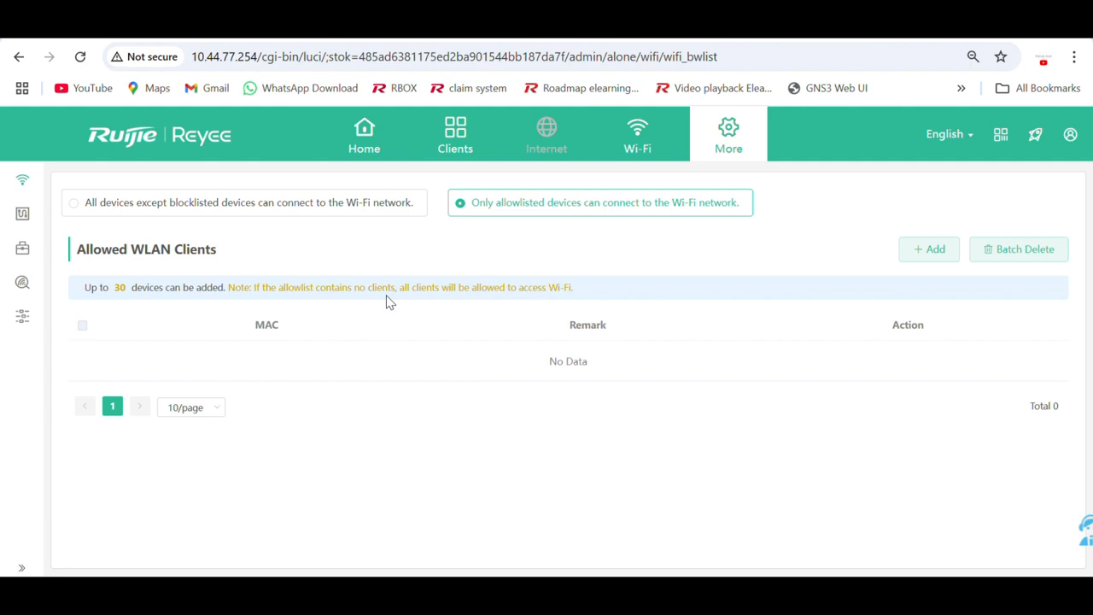
{"action": "left_click", "coordinate": [358, 214]}
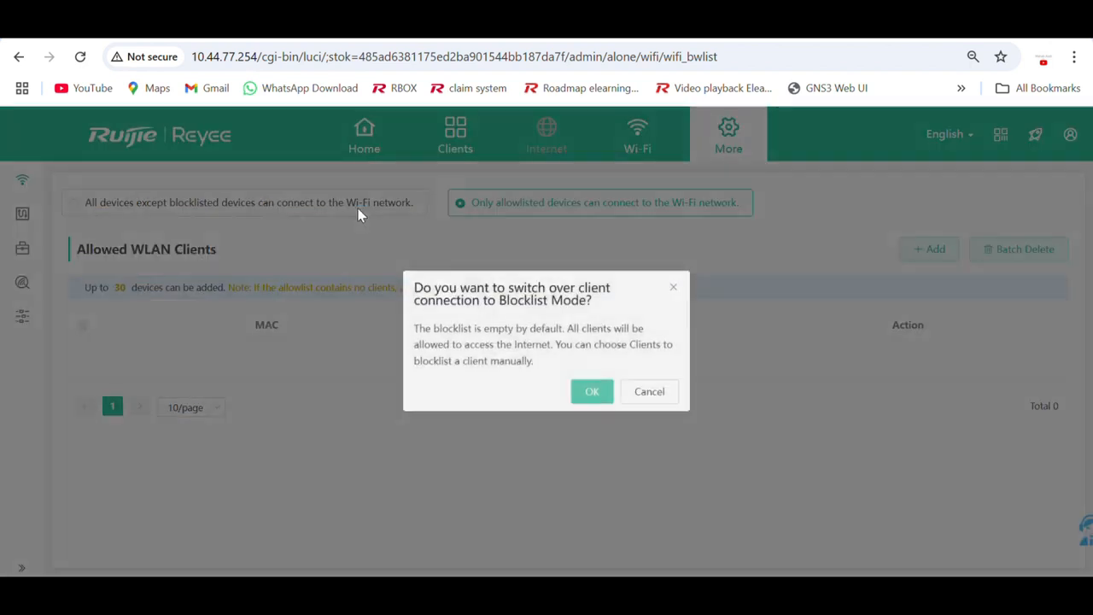
{"action": "left_click", "coordinate": [596, 394]}
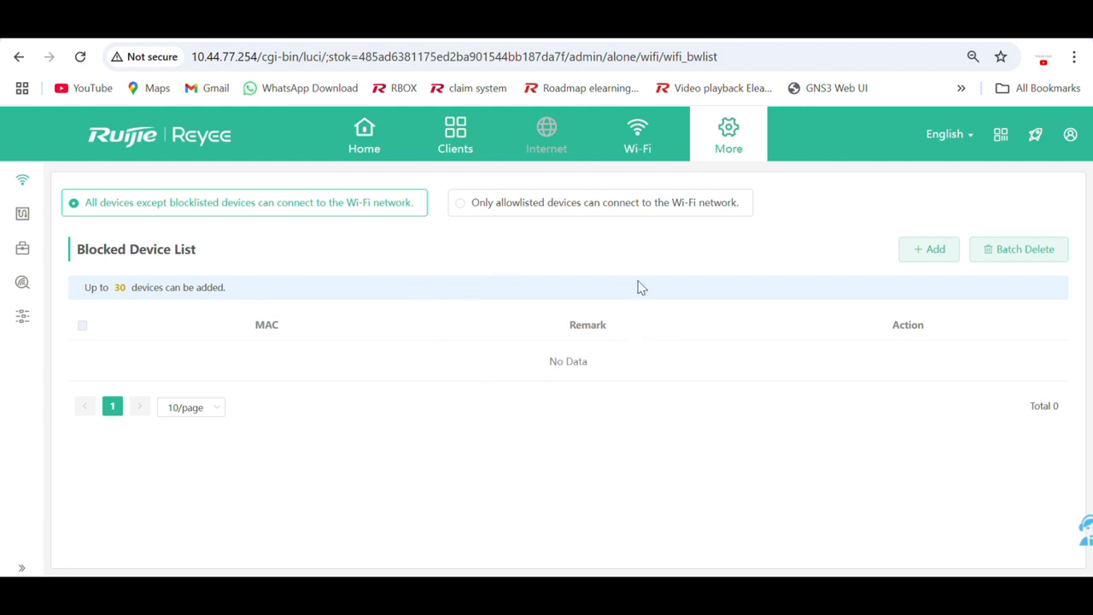
Check the laptop's current Wi-Fi network, then open the Add form above the Blocked Device List.
{"action": "left_click", "coordinate": [915, 250]}
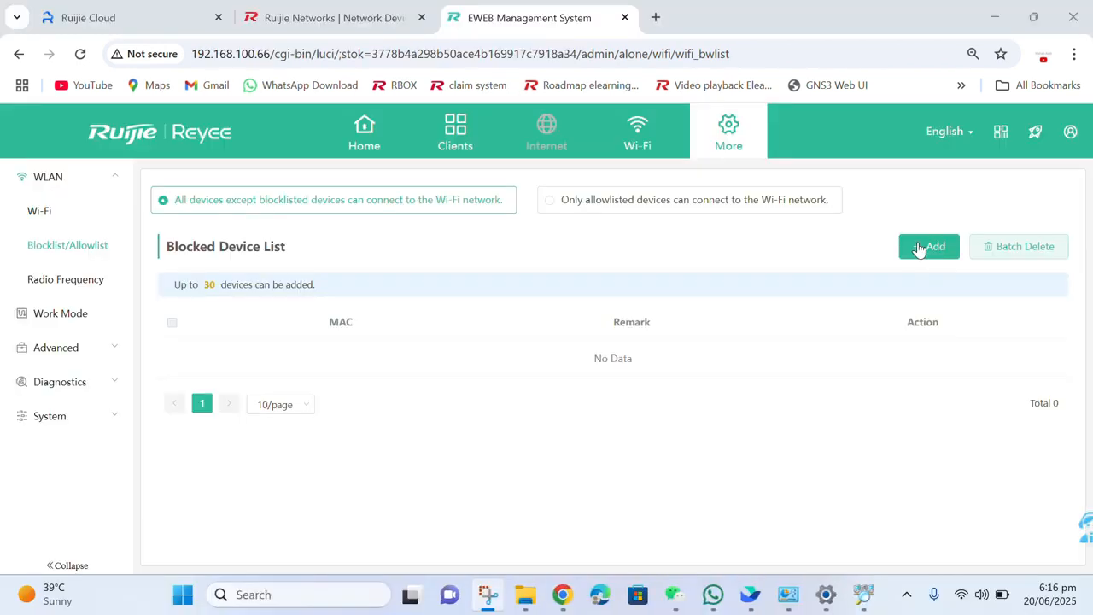
{"action": "left_click", "coordinate": [929, 246]}
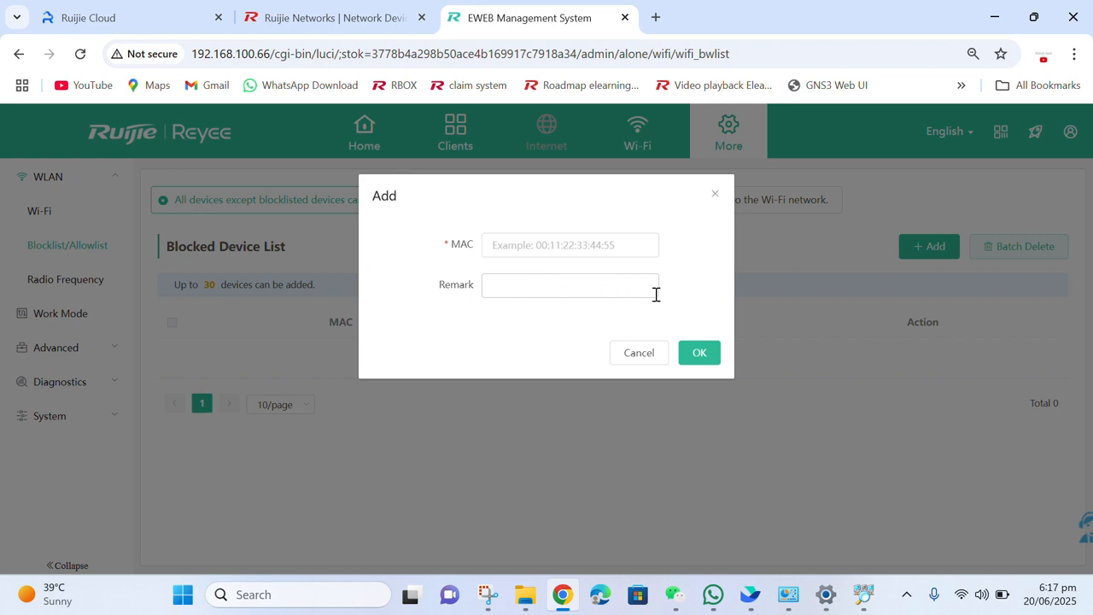
{"action": "left_click", "coordinate": [962, 594]}
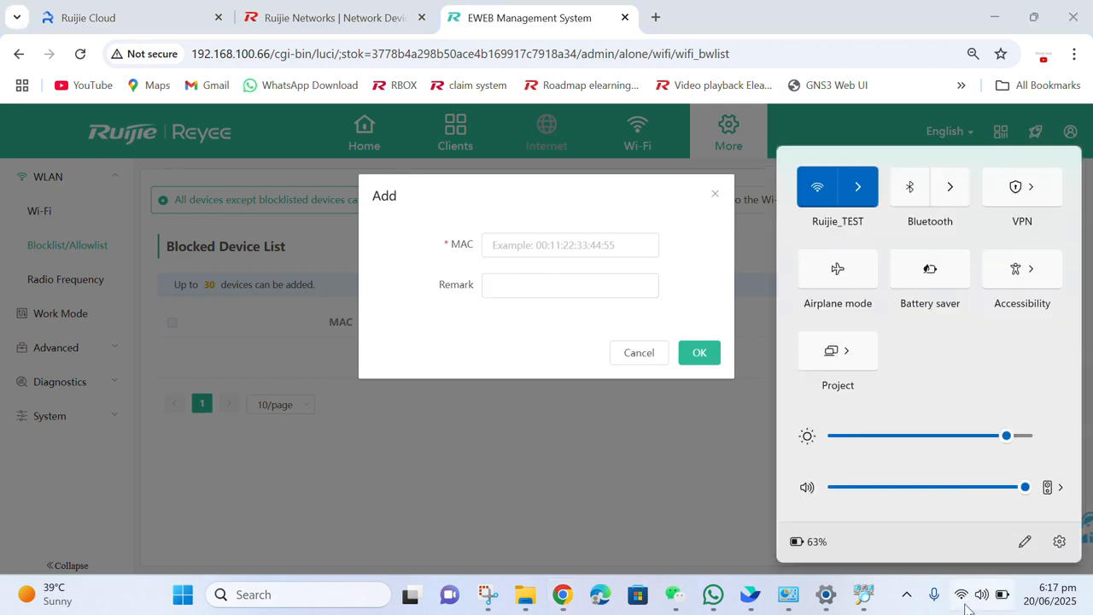
{"action": "left_click", "coordinate": [859, 190]}
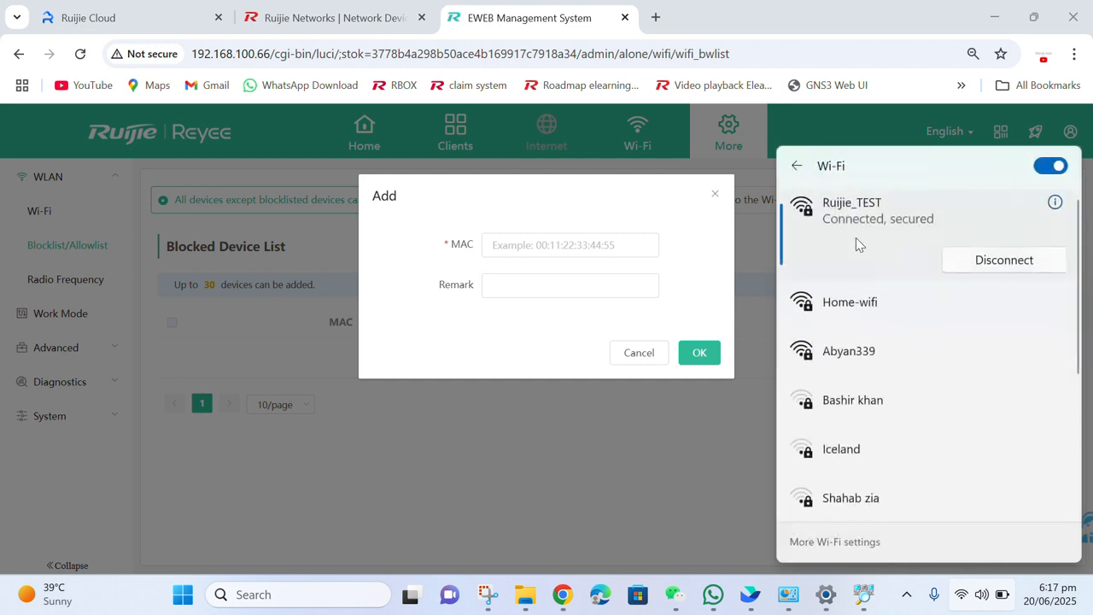
{"action": "left_click", "coordinate": [849, 137]}
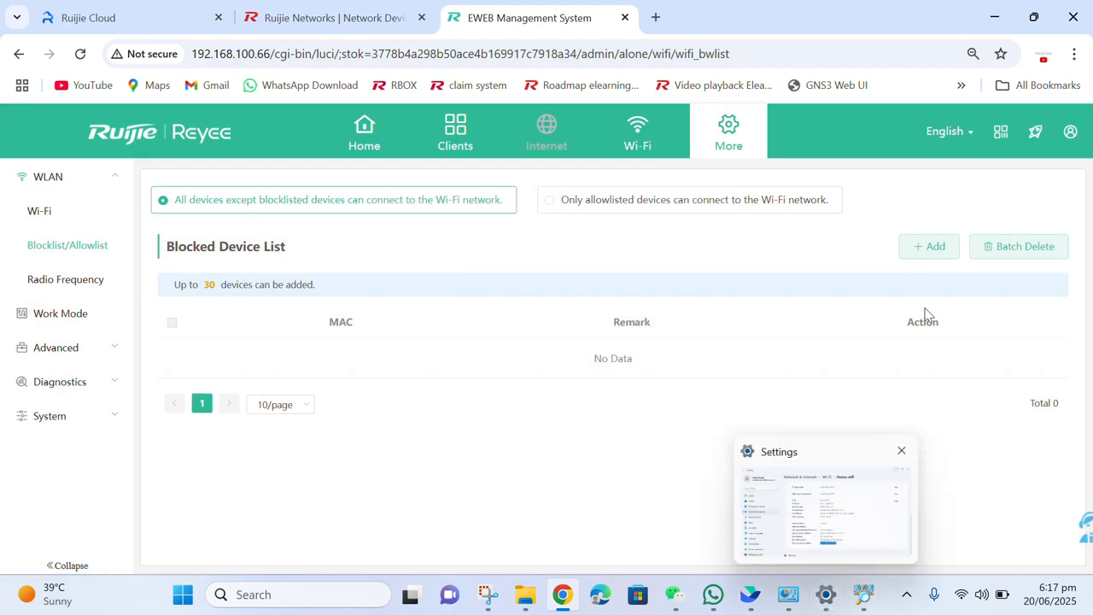
{"action": "left_click", "coordinate": [929, 246]}
{"action": "mouse_move", "coordinate": [861, 606]}
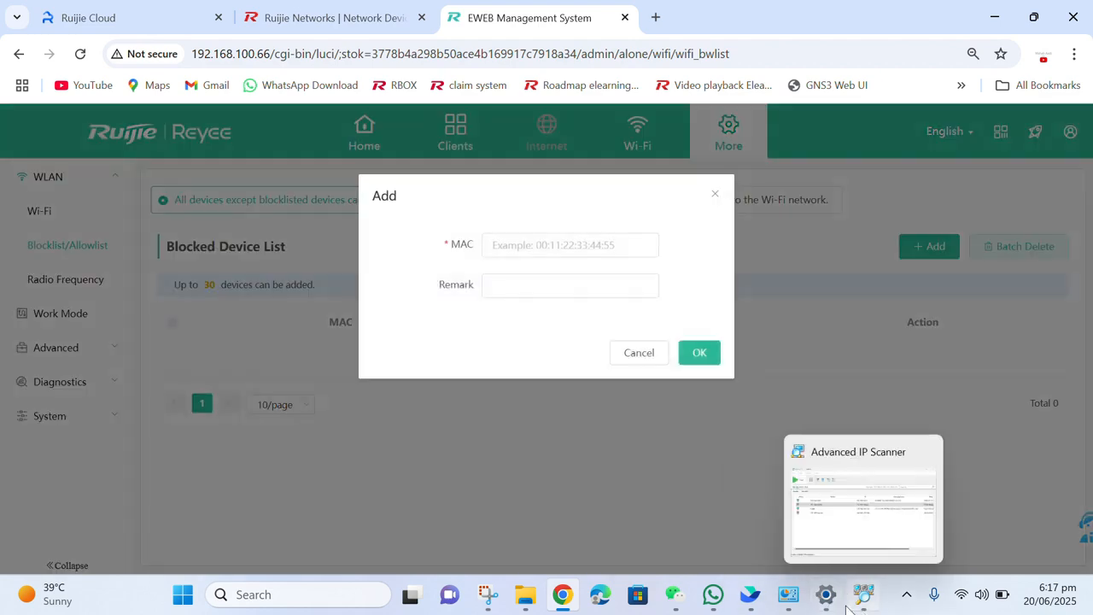
{"action": "left_click", "coordinate": [825, 594]}
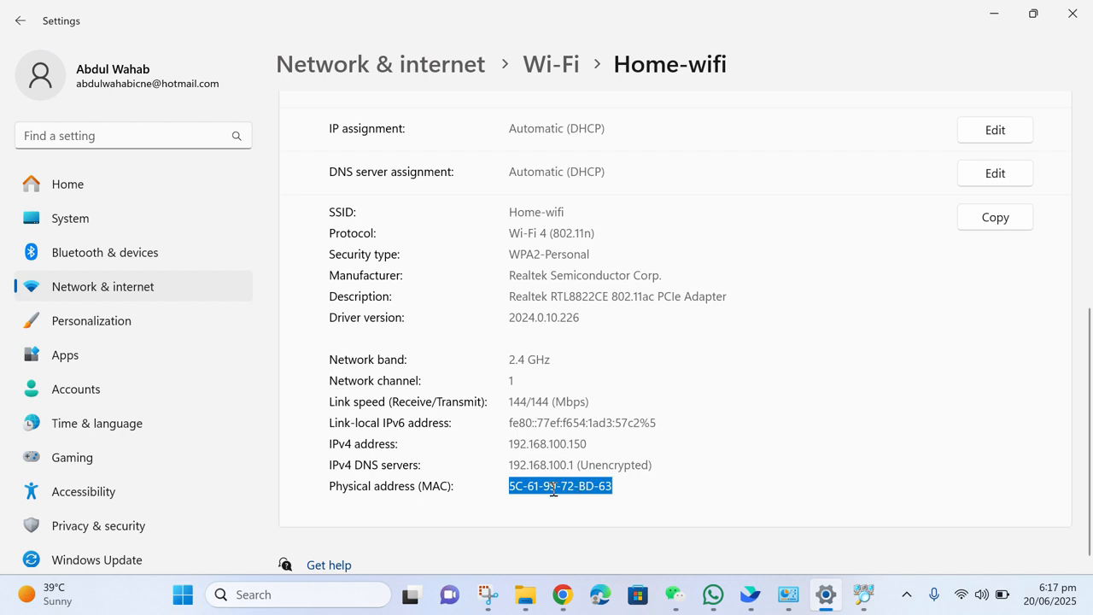
{"action": "left_click", "coordinate": [989, 12]}
{"action": "left_click", "coordinate": [532, 246]}
{"action": "type", "text": "5C-61-99-72-BD-63"}
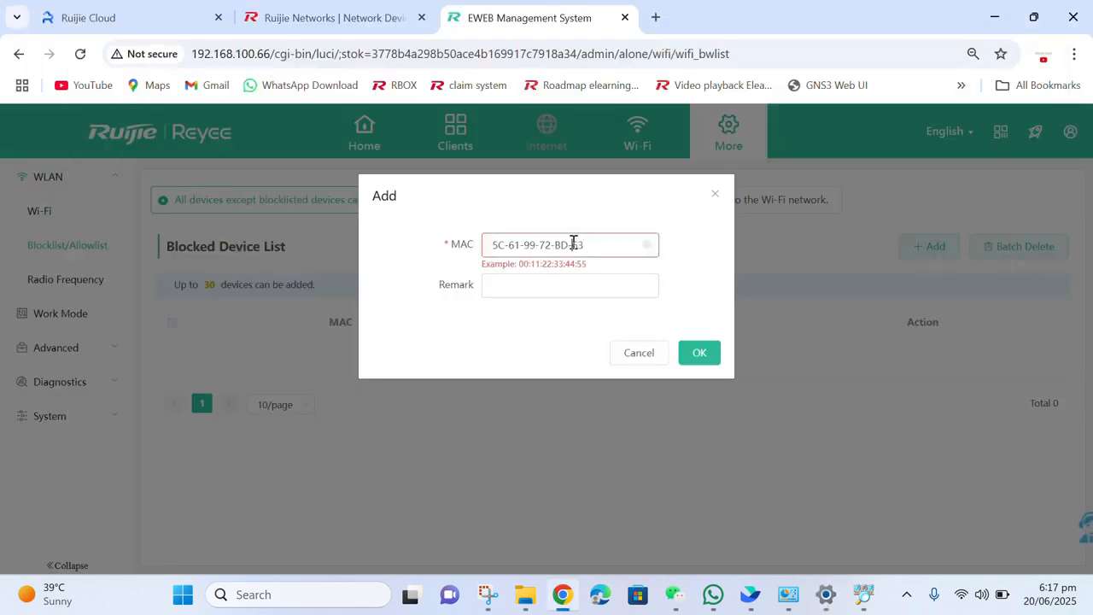
Convert the pasted MAC to colon format 5C:61:99:72:BD:63 and move to the Remark field.
{"action": "left_click", "coordinate": [573, 244]}
{"action": "key", "text": "BackSpace"}
{"action": "type", "text": ":"}
{"action": "left_click", "coordinate": [556, 245]}
{"action": "key", "text": "BackSpace"}
{"action": "type", "text": ":"}
{"action": "left_click", "coordinate": [542, 245]}
{"action": "key", "text": "BackSpace"}
{"action": "type", "text": ":"}
{"action": "left_click", "coordinate": [525, 246]}
{"action": "key", "text": "BackSpace"}
{"action": "type", "text": ":"}
{"action": "left_click", "coordinate": [512, 246]}
{"action": "key", "text": "BackSpace"}
{"action": "type", "text": ":61:99:72:BD:"}
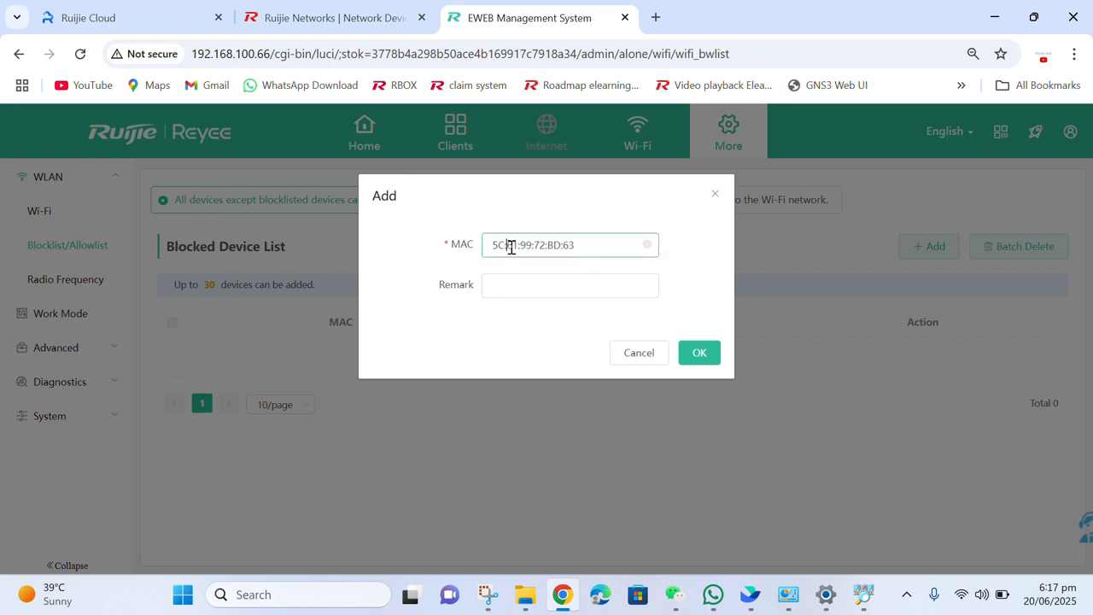
{"action": "left_click", "coordinate": [520, 287]}
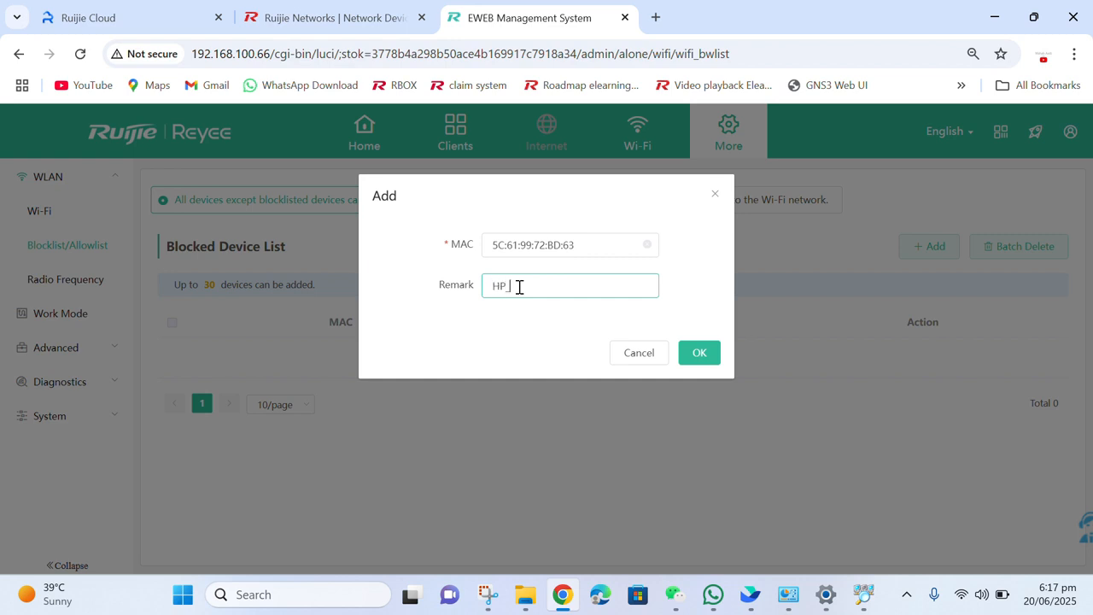
Save the blocklist entry 5C:61:99:72:BD:63 with remark HP_LAPTOP.
{"action": "left_click", "coordinate": [700, 357]}
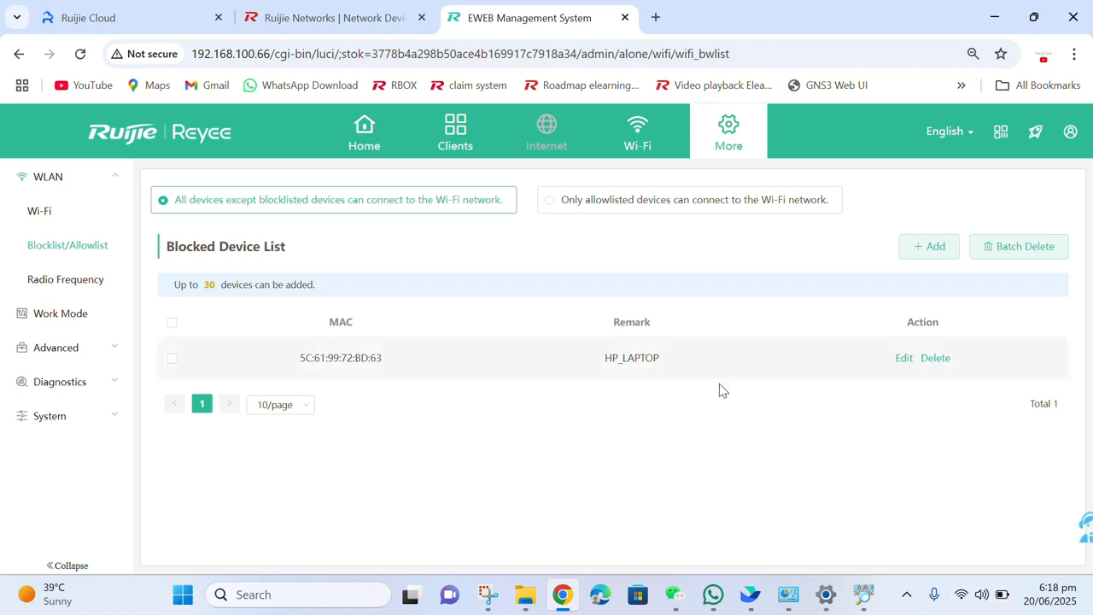
Try joining Ruijie_TEST from Windows quick settings and dismiss the connection failure.
{"action": "left_click", "coordinate": [961, 594]}
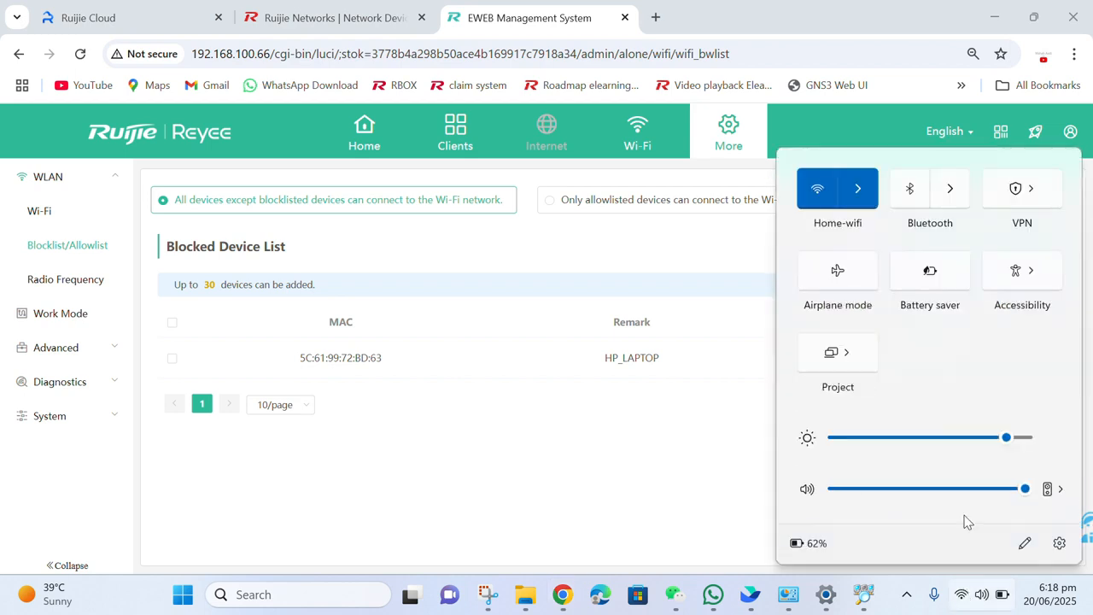
{"action": "left_click", "coordinate": [869, 181]}
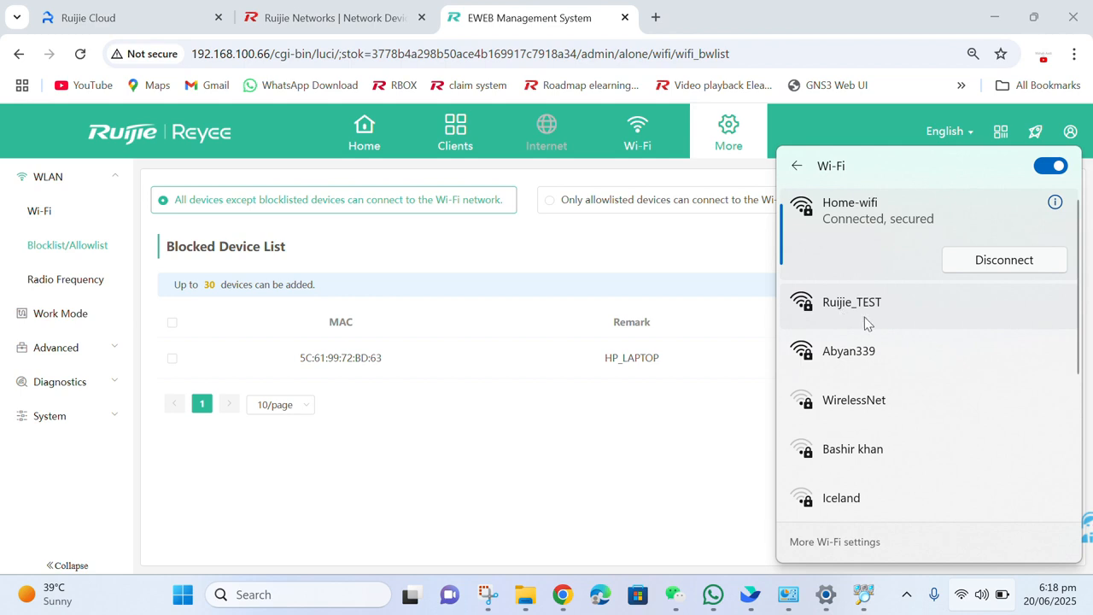
{"action": "left_click", "coordinate": [873, 321]}
{"action": "left_click", "coordinate": [951, 340]}
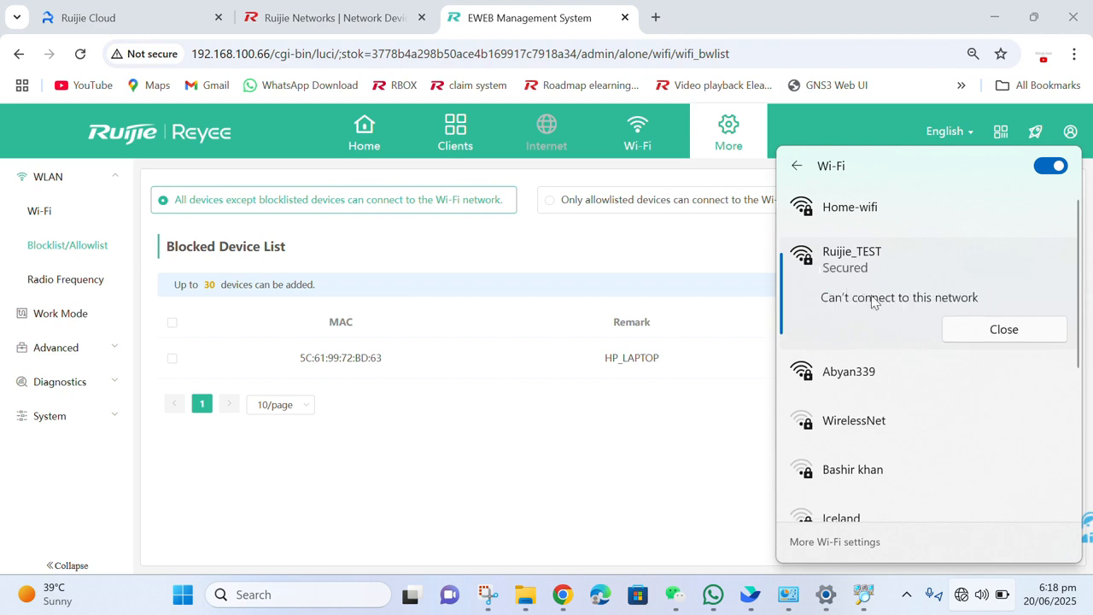
{"action": "left_click", "coordinate": [973, 334]}
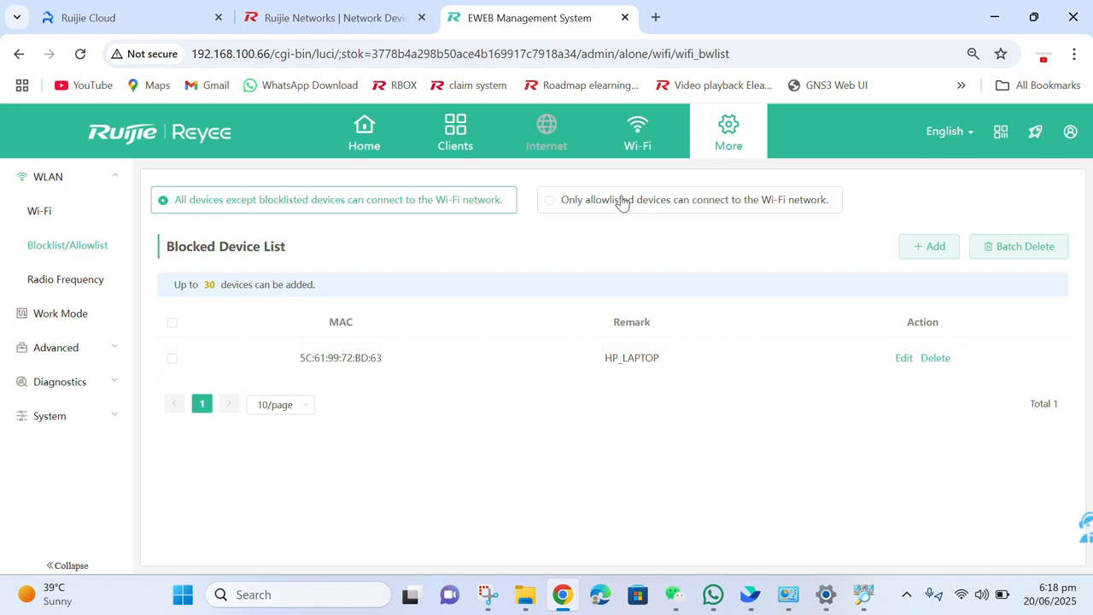
Switch Wi-Fi access to 'Only allowlisted devices can connect' and confirm the change.
{"action": "left_click", "coordinate": [623, 199]}
{"action": "left_click", "coordinate": [591, 367]}
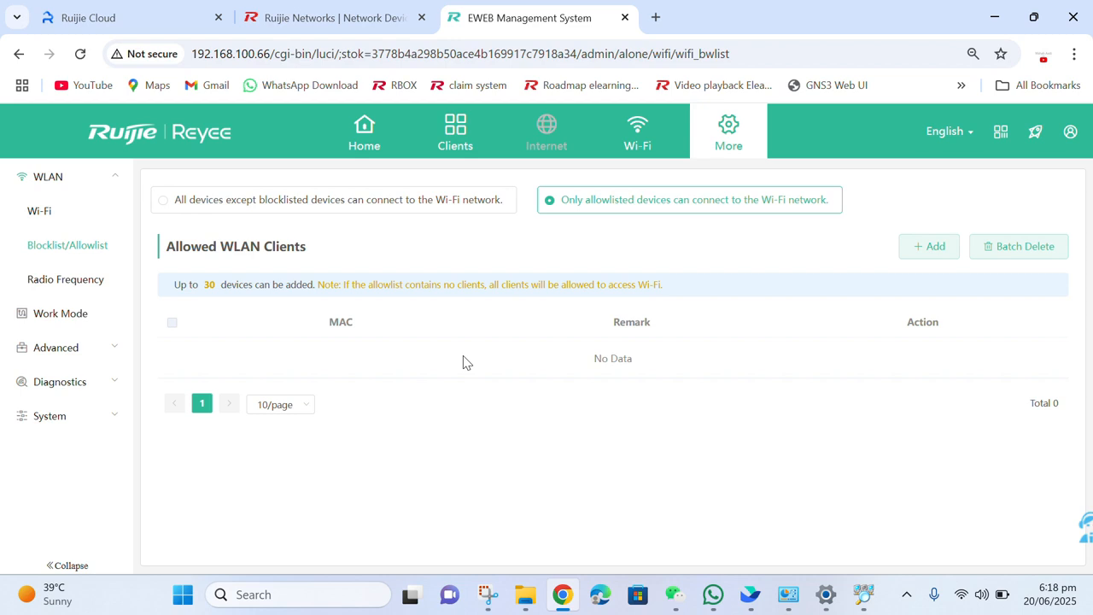
{"action": "left_click", "coordinate": [961, 595]}
Connect the laptop to Ruijie_TEST from the Wi-Fi network list.
{"action": "left_click", "coordinate": [864, 176]}
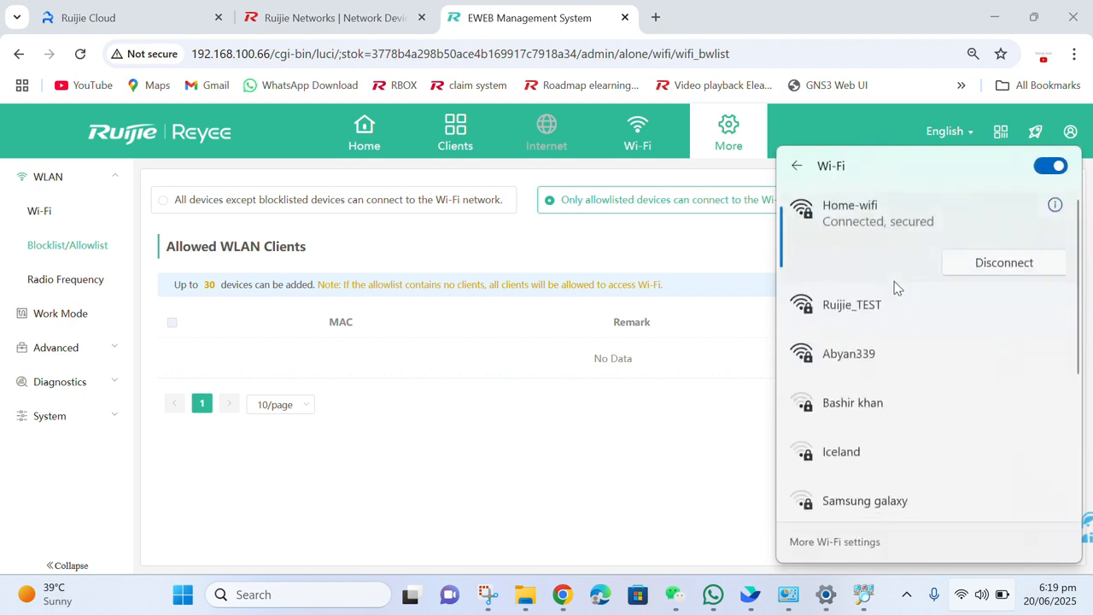
{"action": "left_click", "coordinate": [885, 303]}
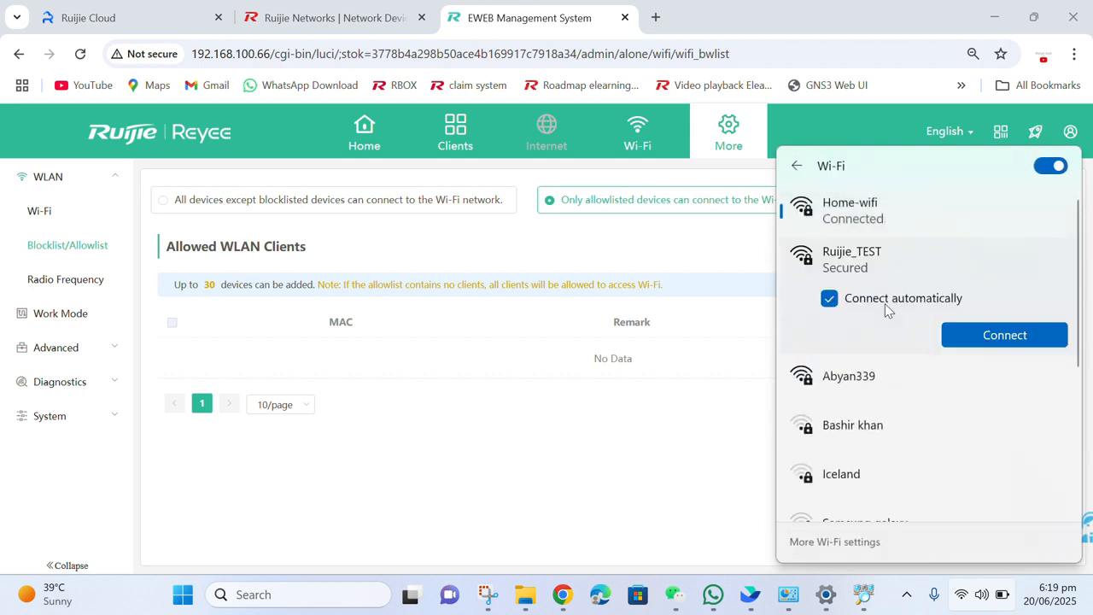
{"action": "left_click", "coordinate": [965, 333]}
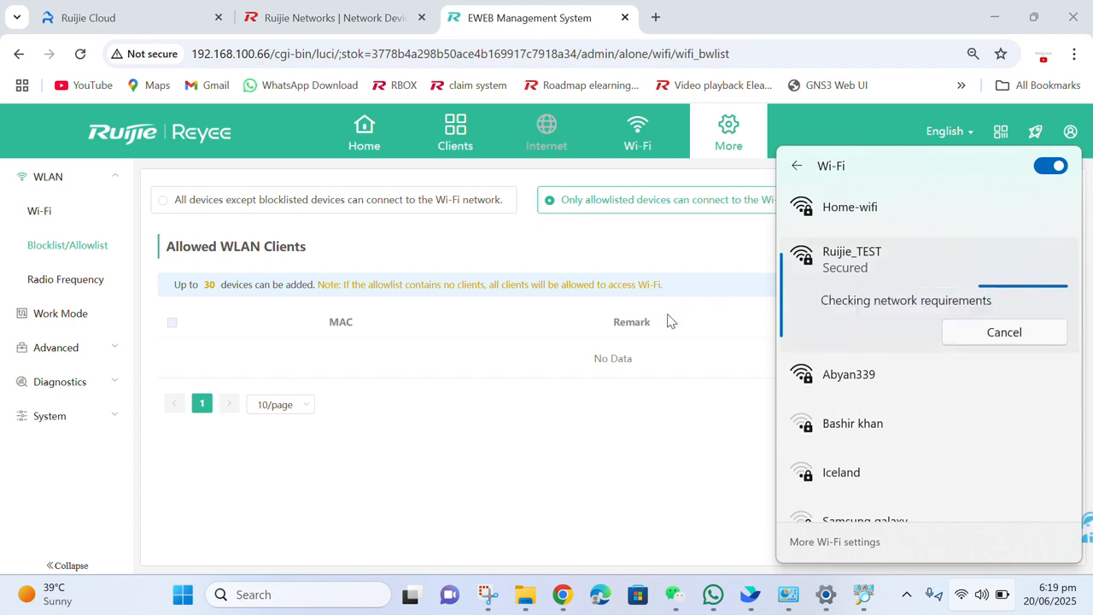
{"action": "left_click", "coordinate": [629, 432]}
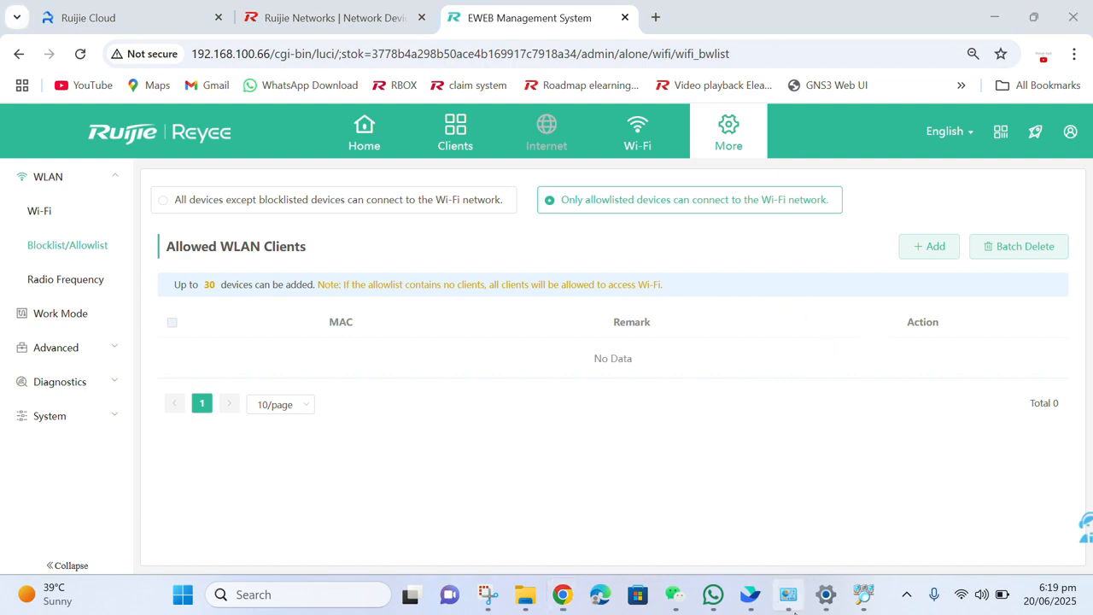
{"action": "left_click", "coordinate": [825, 598]}
{"action": "left_click", "coordinate": [825, 598]}
{"action": "left_click", "coordinate": [825, 598]}
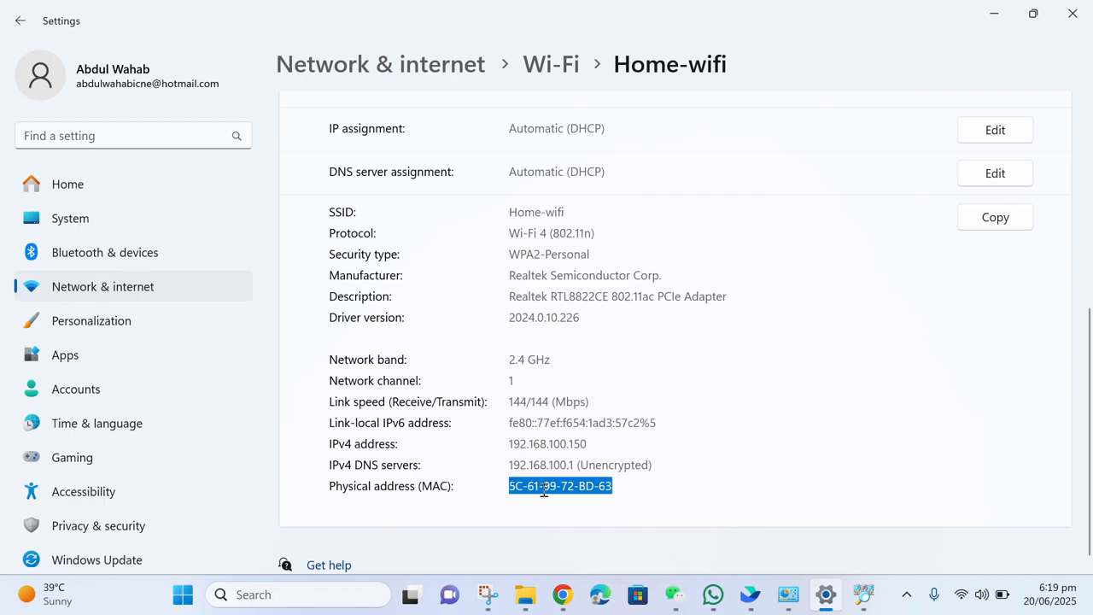
{"action": "right_click", "coordinate": [544, 491]}
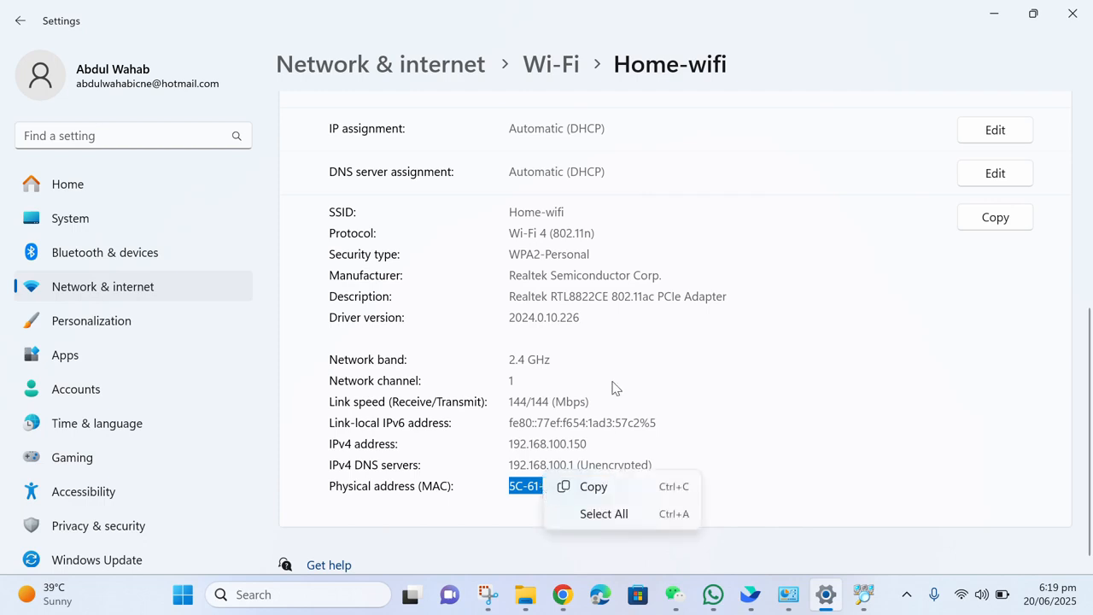
{"action": "left_click", "coordinate": [567, 486]}
Start a new allowlist entry and paste the laptop's copied MAC address.
{"action": "left_click", "coordinate": [994, 13]}
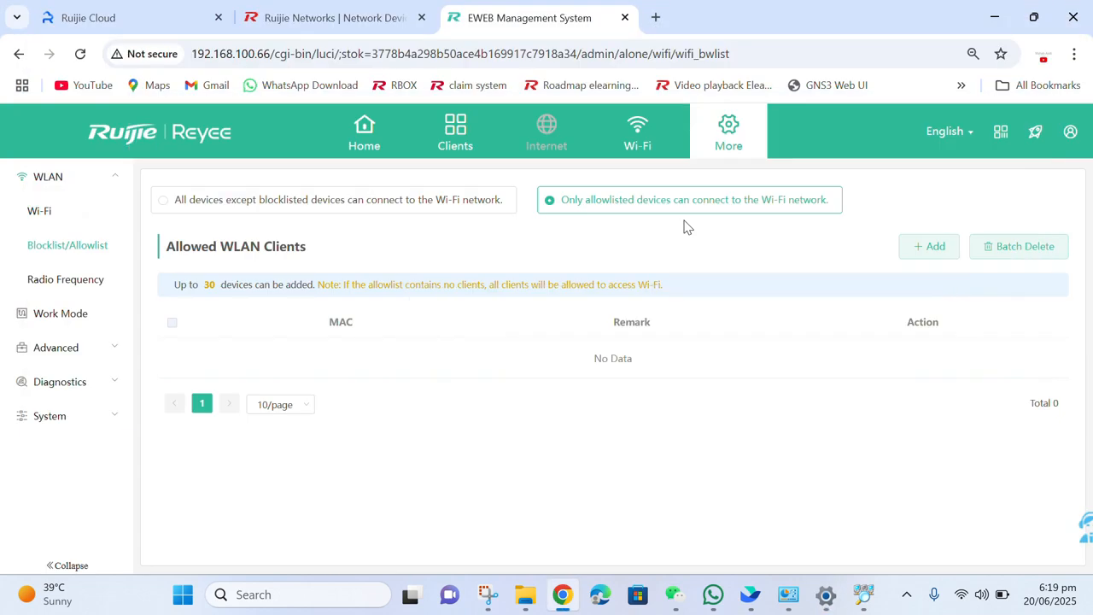
{"action": "left_click", "coordinate": [918, 247]}
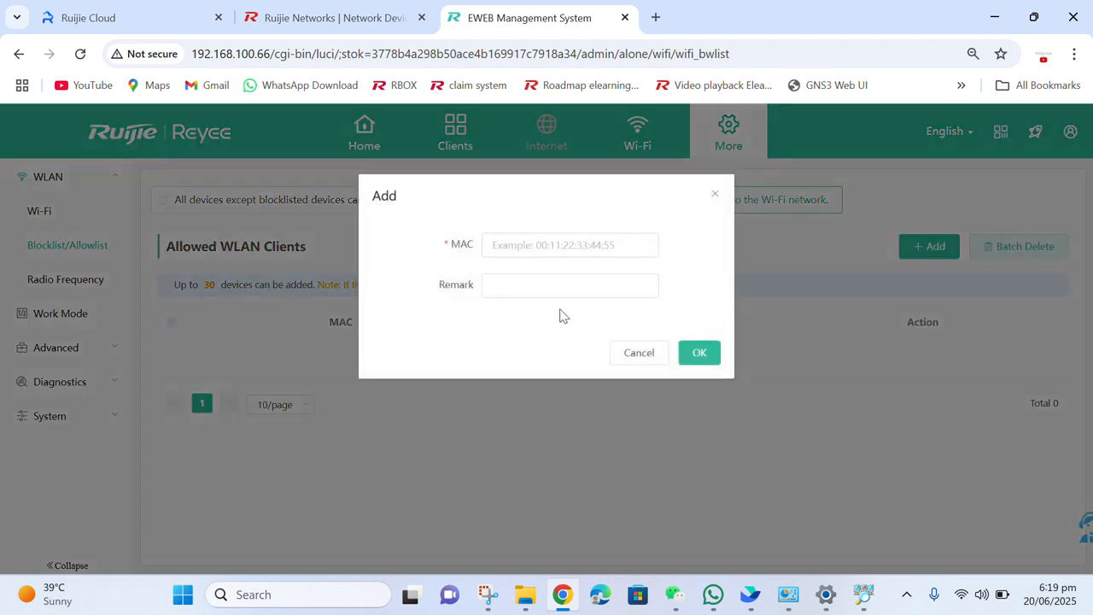
{"action": "left_click", "coordinate": [547, 247]}
{"action": "key", "text": "ctrl+v"}
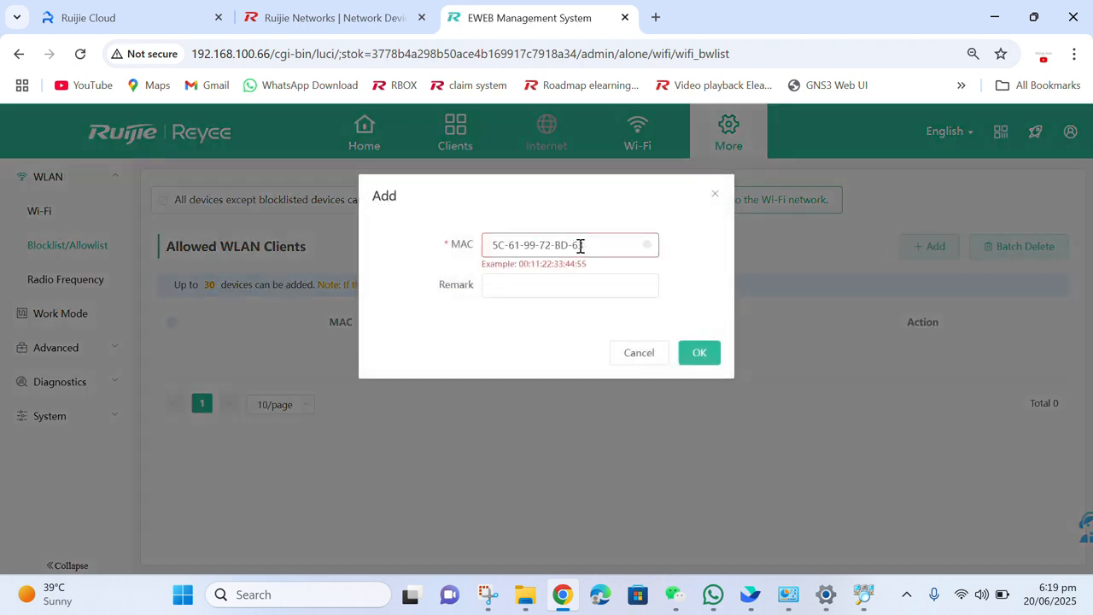
Replace the MAC's hyphens with colons so it reads 5C:61:99:72:BD:63.
{"action": "left_click", "coordinate": [556, 246]}
{"action": "key", "text": "BackSpace"}
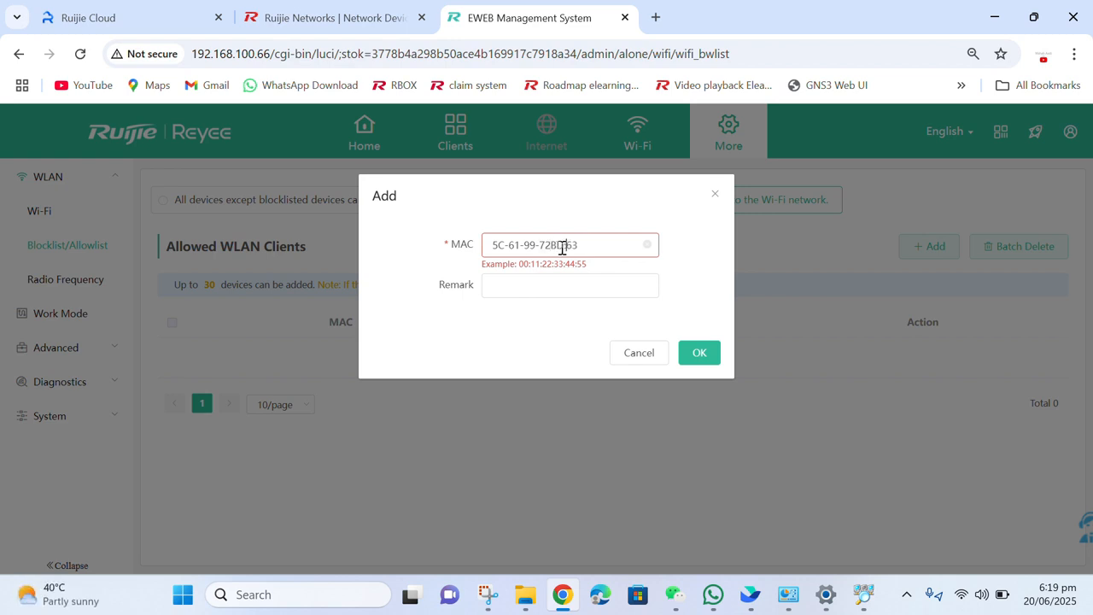
{"action": "type", "text": ":"}
{"action": "left_click", "coordinate": [540, 247]}
{"action": "key", "text": "BackSpace"}
{"action": "type", "text": ":"}
{"action": "left_click", "coordinate": [525, 247]}
{"action": "key", "text": "BackSpace"}
{"action": "type", "text": ":"}
{"action": "left_click", "coordinate": [510, 250]}
{"action": "key", "text": "BackSpace"}
{"action": "type", "text": ":"}
Enter the remark HP_LAPTOP and save the entry to Allowed WLAN Clients.
{"action": "left_click", "coordinate": [515, 277]}
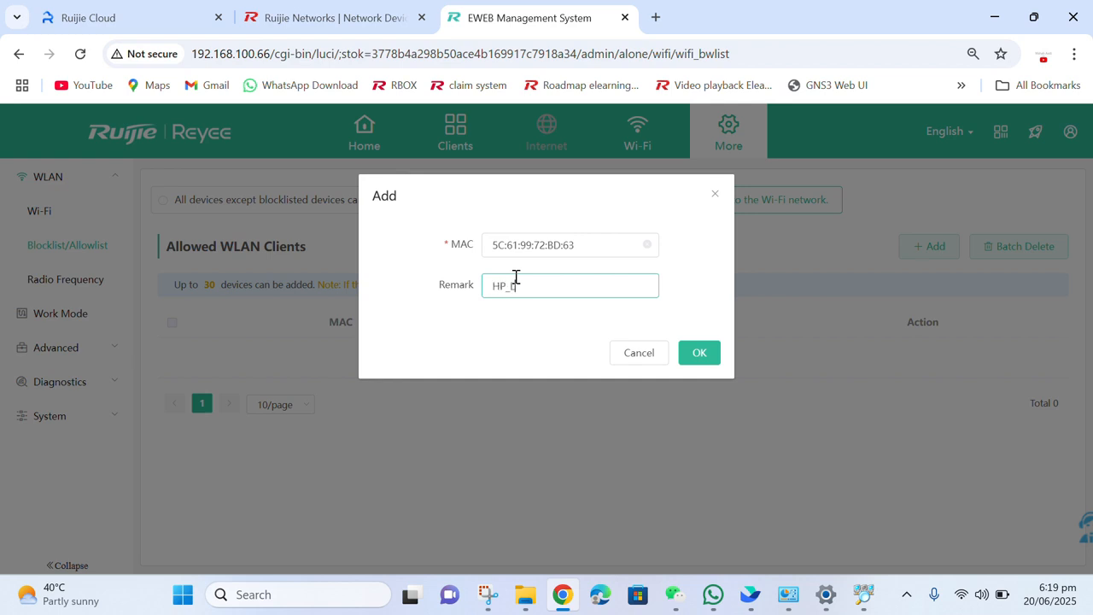
{"action": "left_click", "coordinate": [561, 333]}
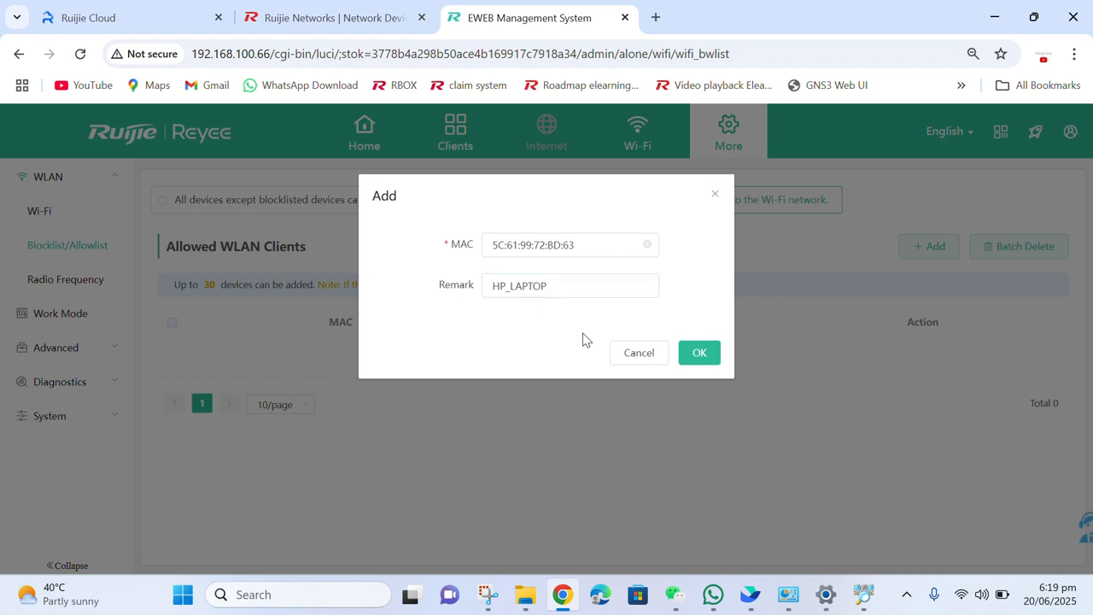
{"action": "left_click", "coordinate": [700, 357]}
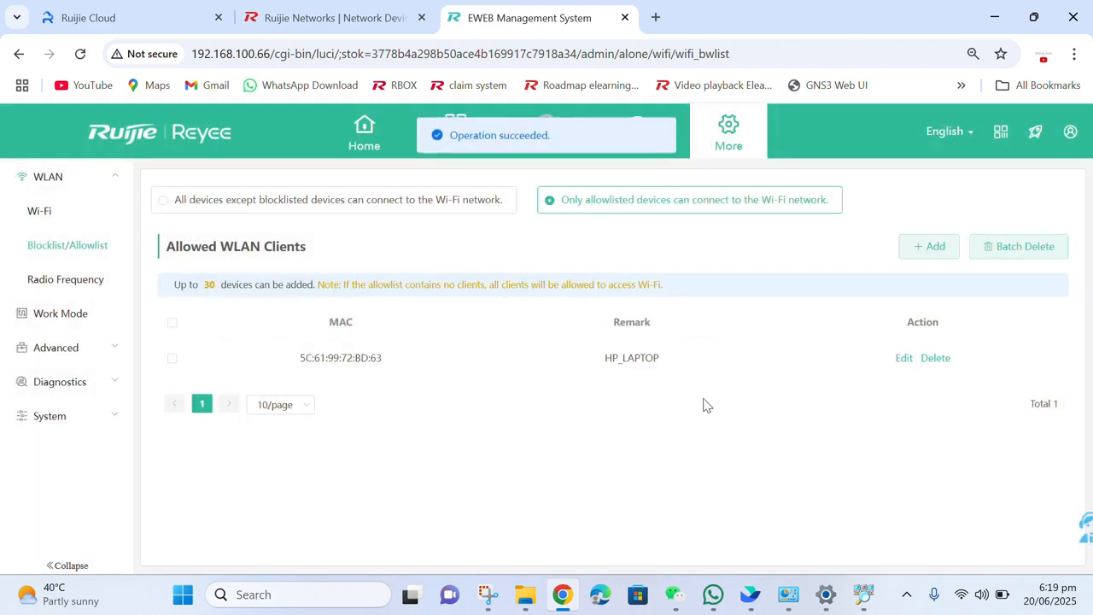
{"action": "left_click", "coordinate": [962, 594]}
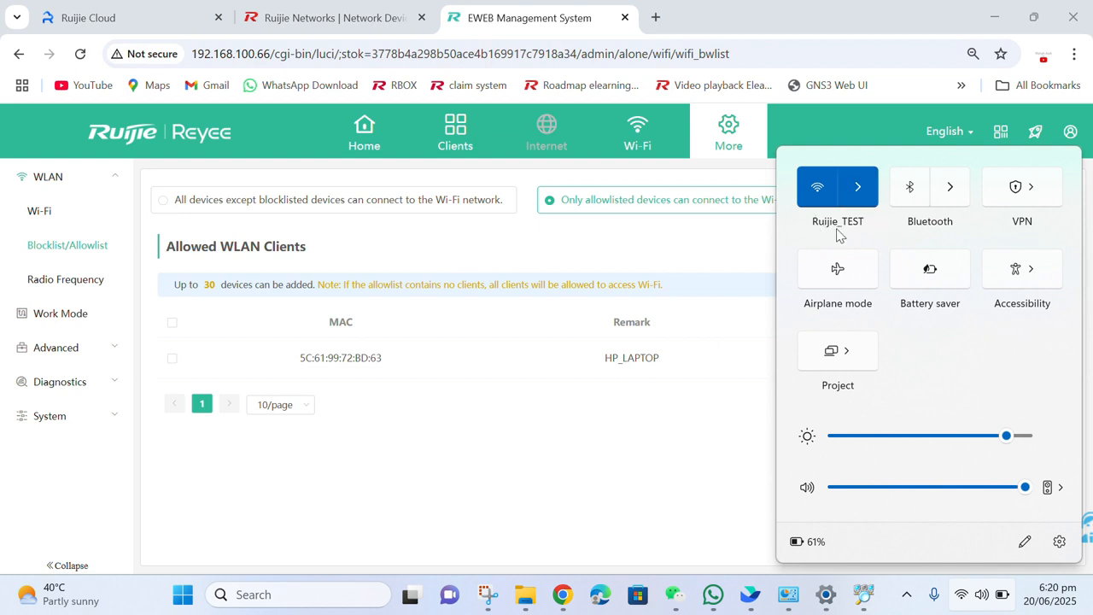
{"action": "left_click", "coordinate": [523, 444]}
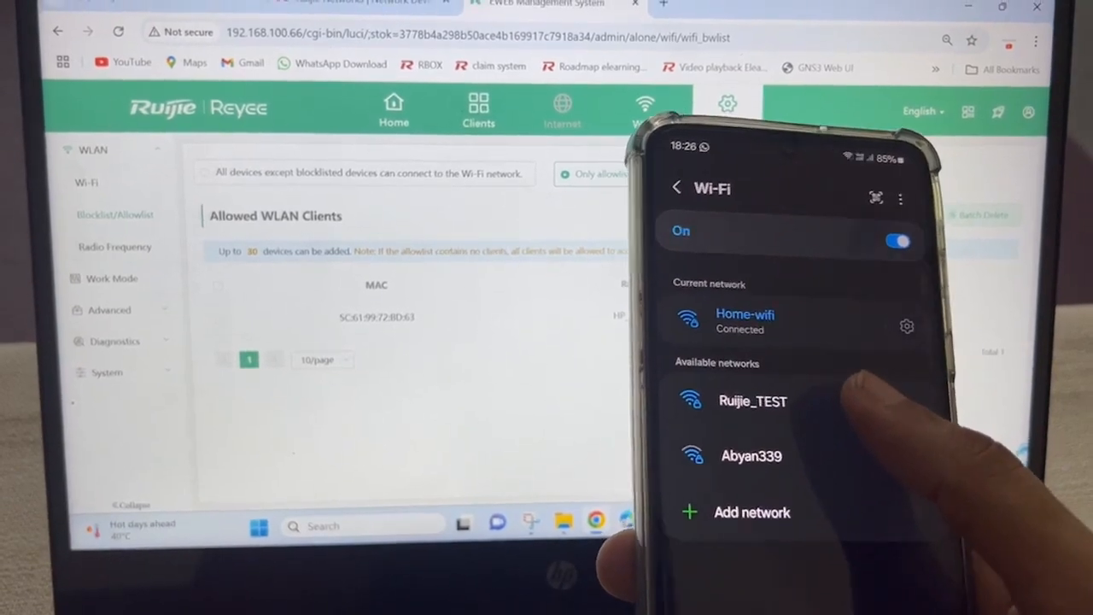
On the phone, try joining Ruijie_TEST with its Wi-Fi password and dismiss the 'Couldn't connect' error.
{"action": "left_click", "coordinate": [753, 387]}
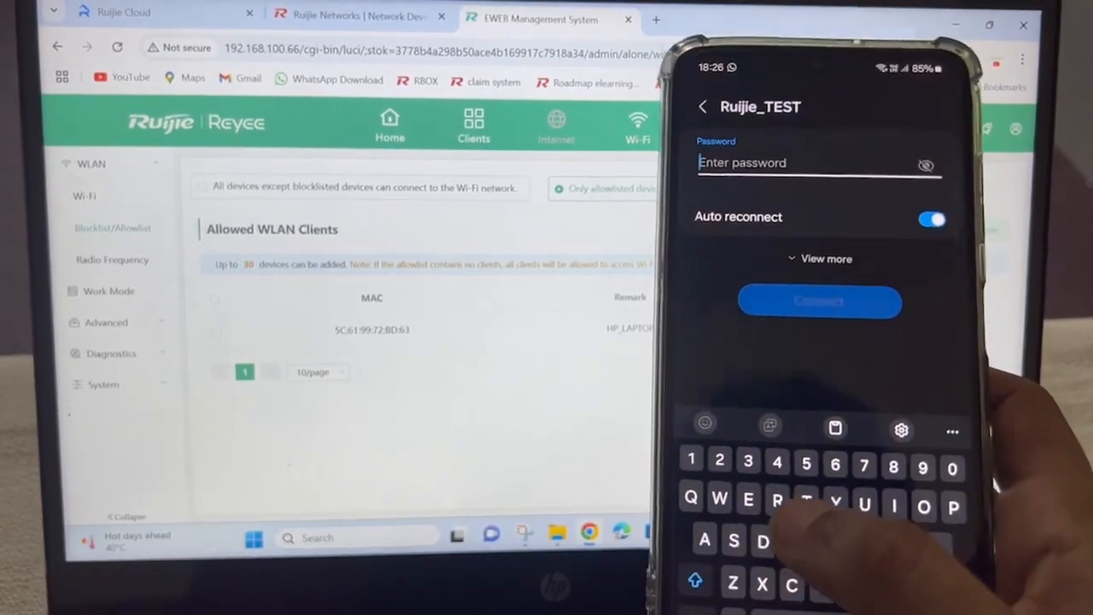
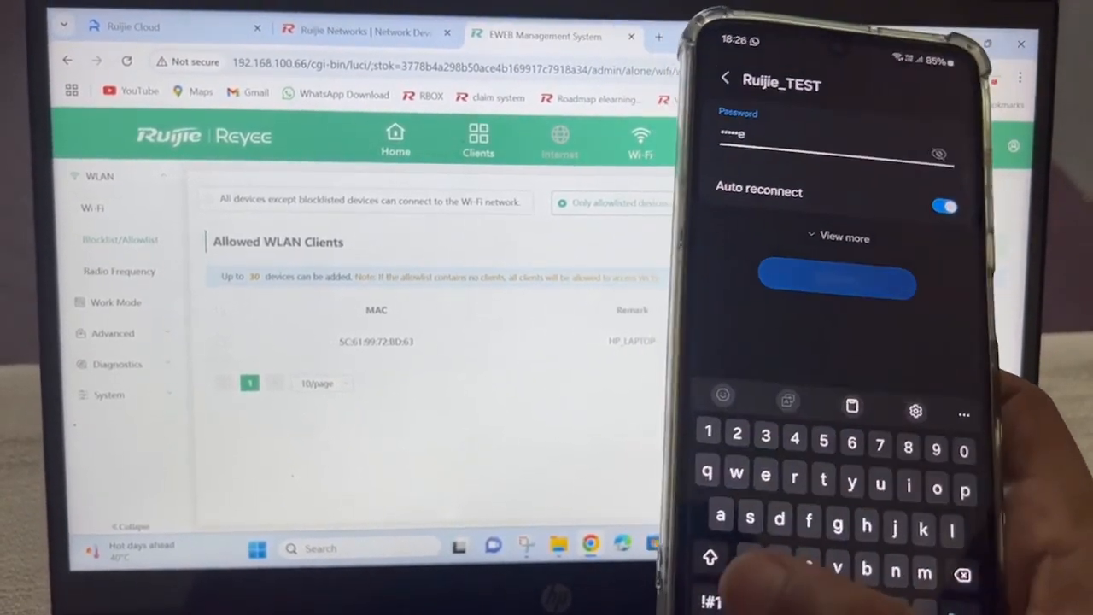
{"action": "left_click", "coordinate": [709, 603]}
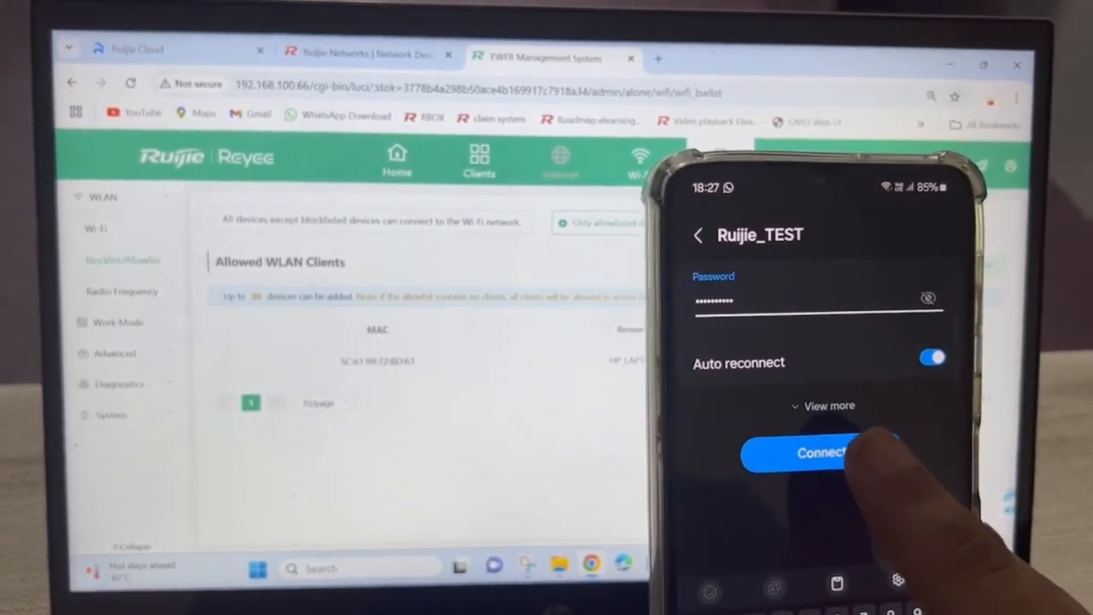
{"action": "left_click", "coordinate": [819, 451]}
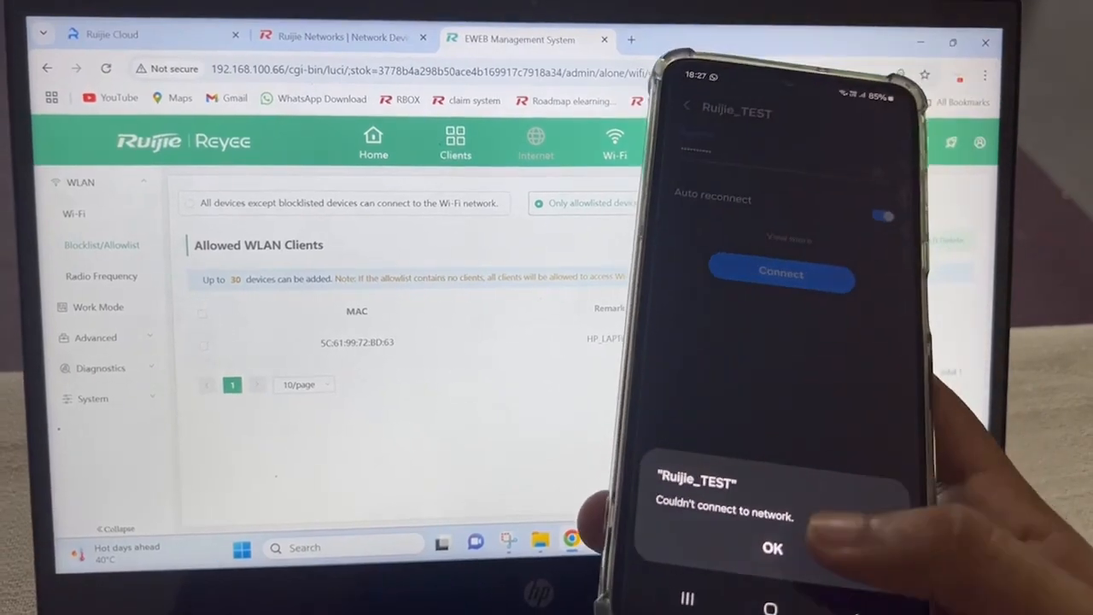
{"action": "left_click", "coordinate": [772, 546]}
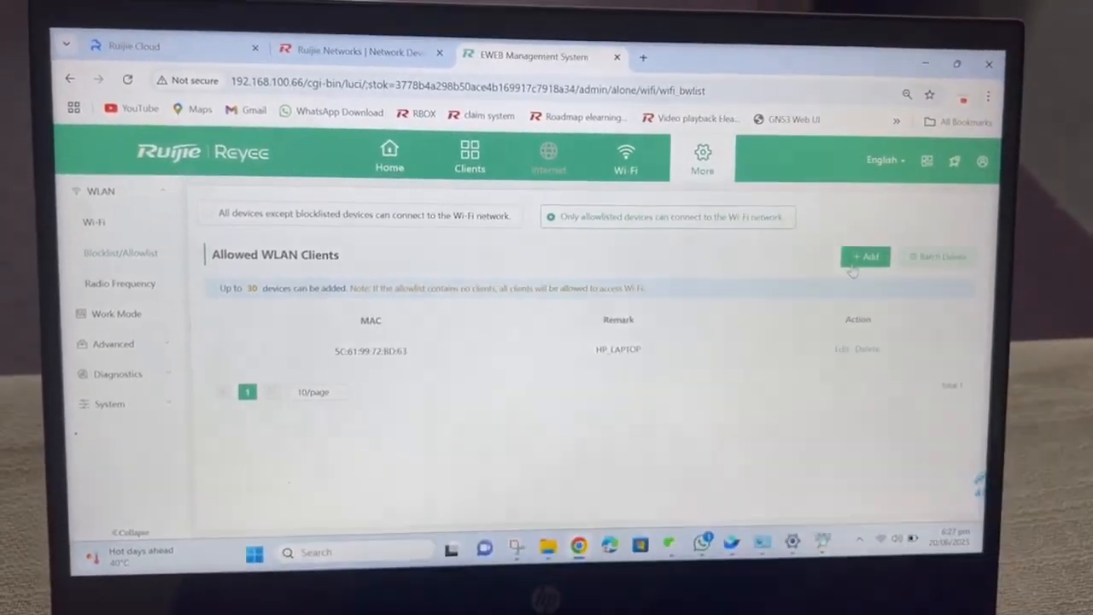